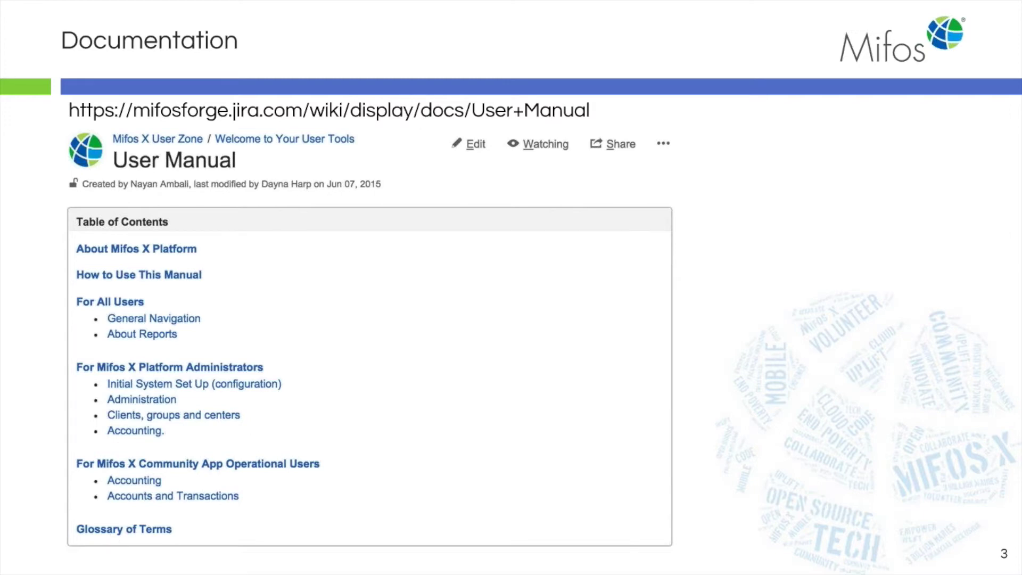
Step: Advance the slide presentation past the Documentation slide
key("Right")
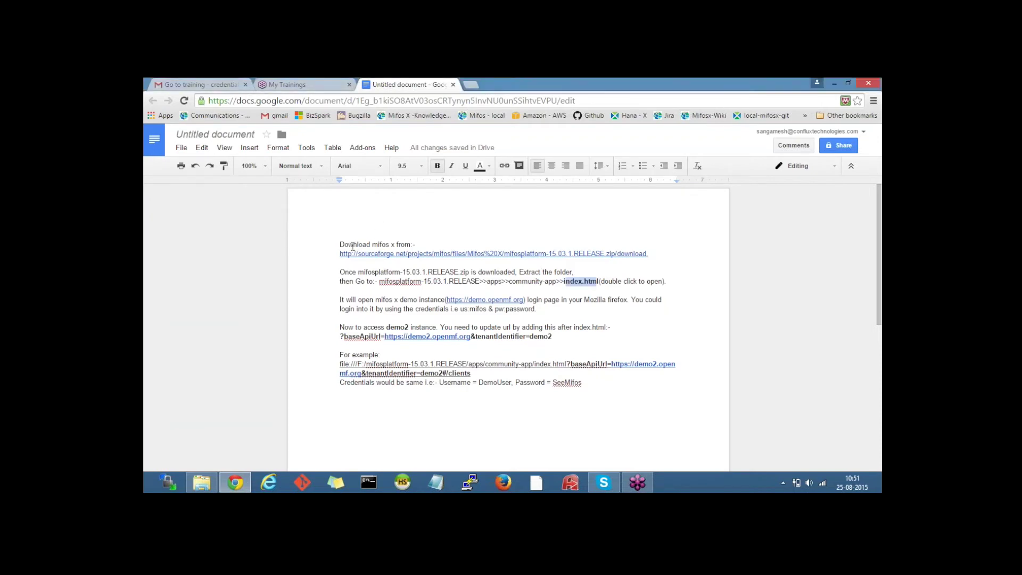
left_click(401, 251)
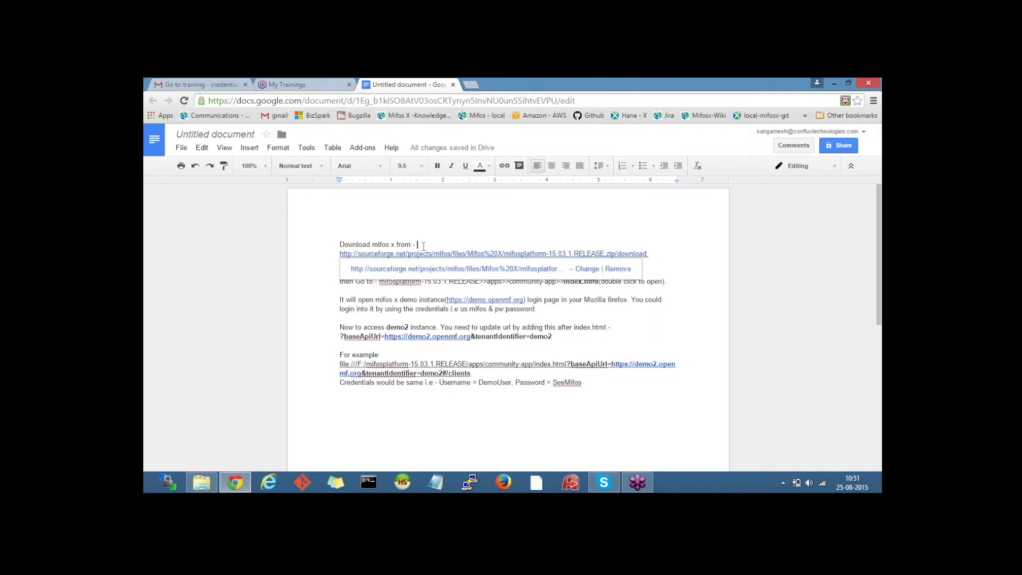
left_click(339, 290)
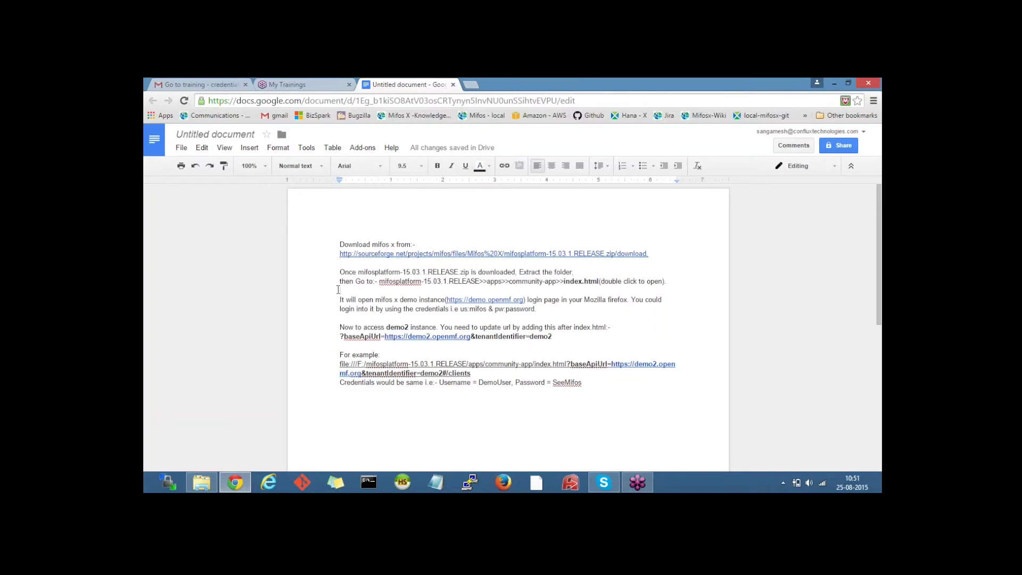
left_click(338, 273)
Step: Look up the community-app folder path in the Google Doc notes alongside the F: drive listing
mouse_move(201, 482)
left_click(198, 486)
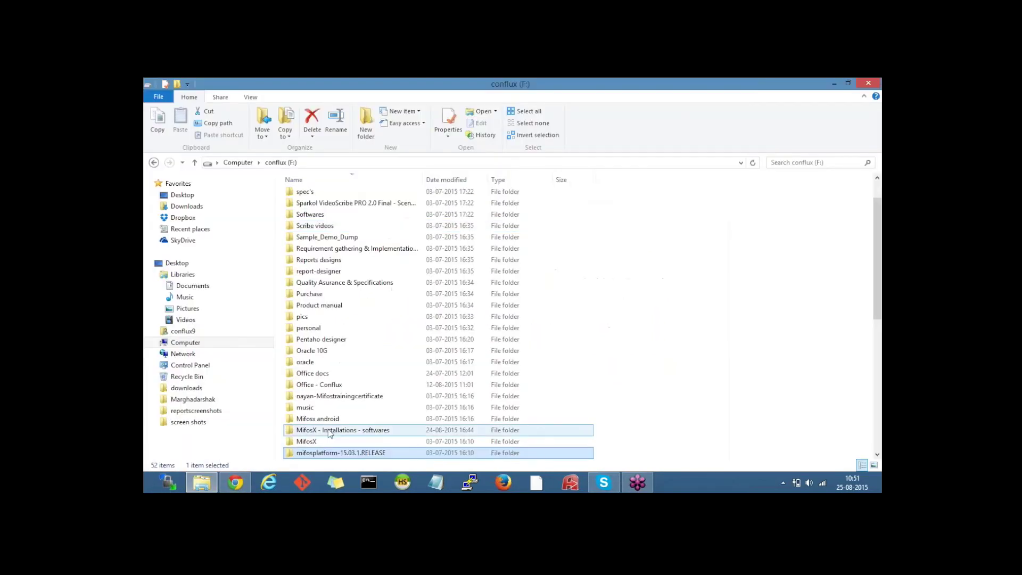
left_click_drag(875, 285, 875, 360)
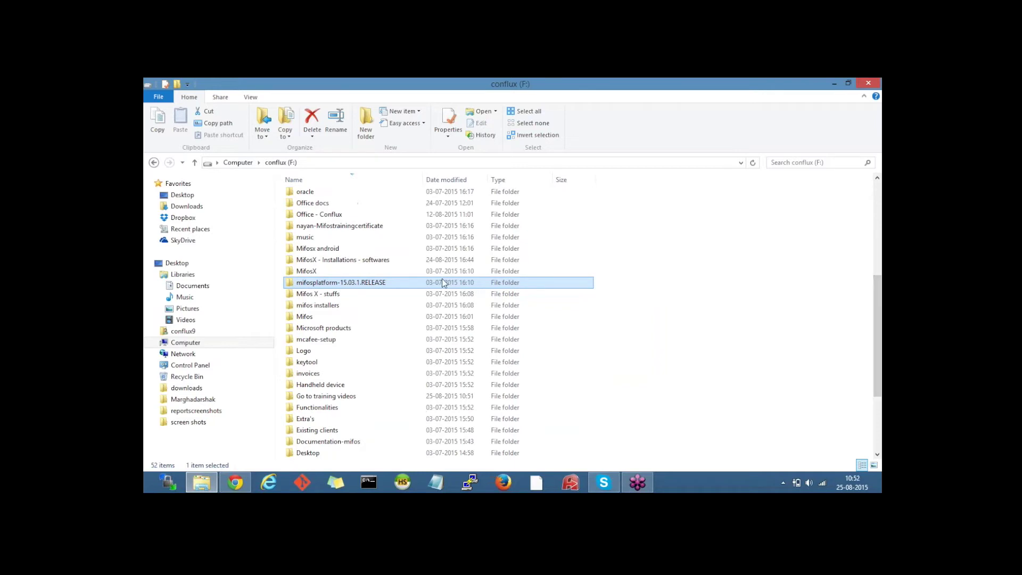
left_click(234, 484)
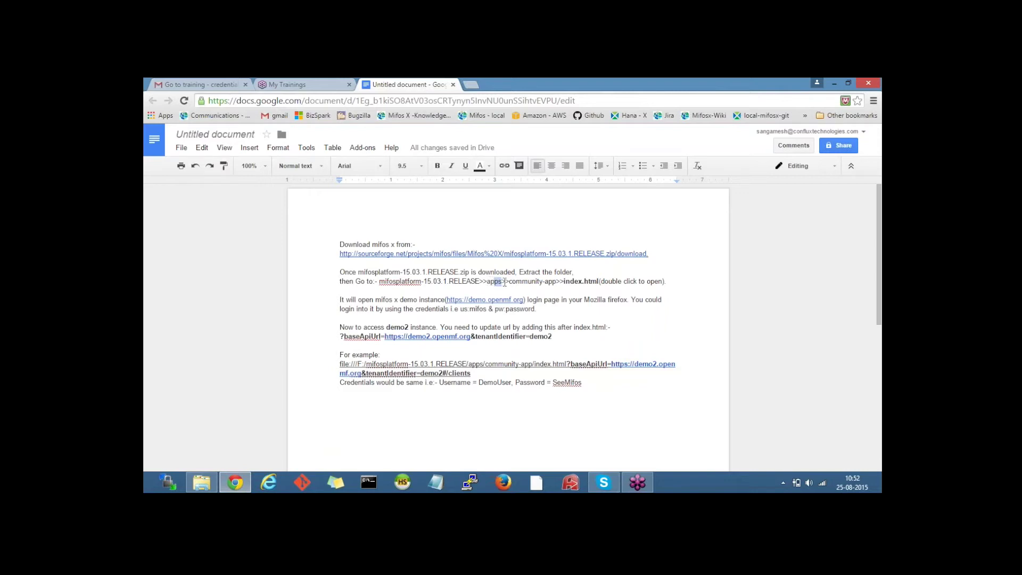
left_click_drag(509, 281, 598, 281)
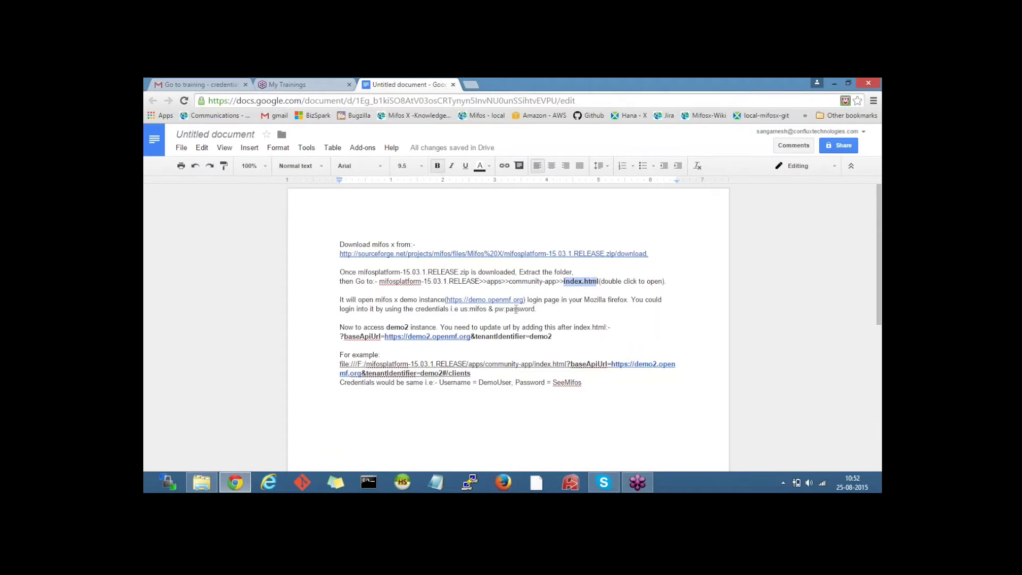
left_click(238, 480)
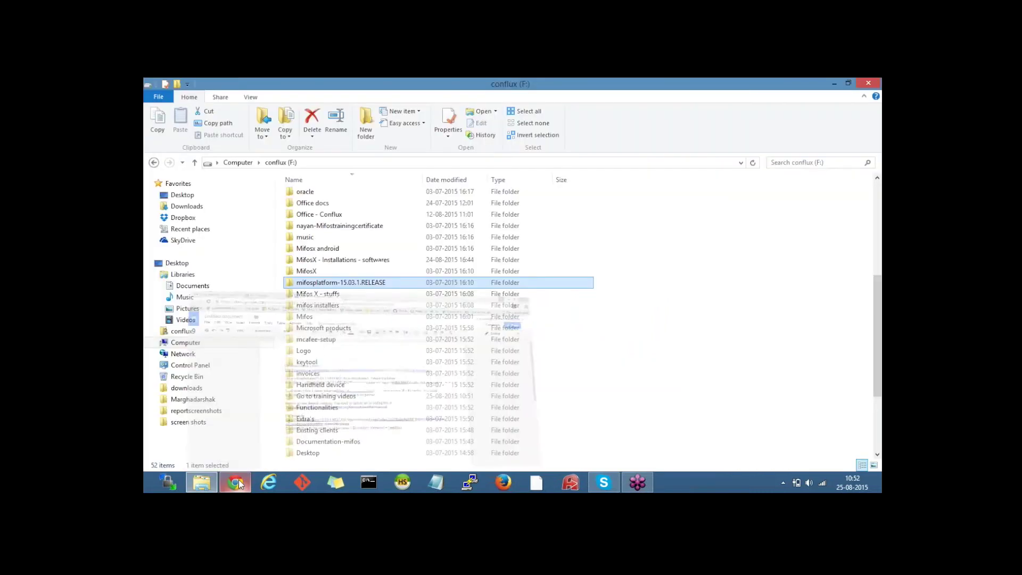
Step: Open index.html from mifosplatform-15.03.1.RELEASE\apps\community-app in Firefox
double_click(365, 282)
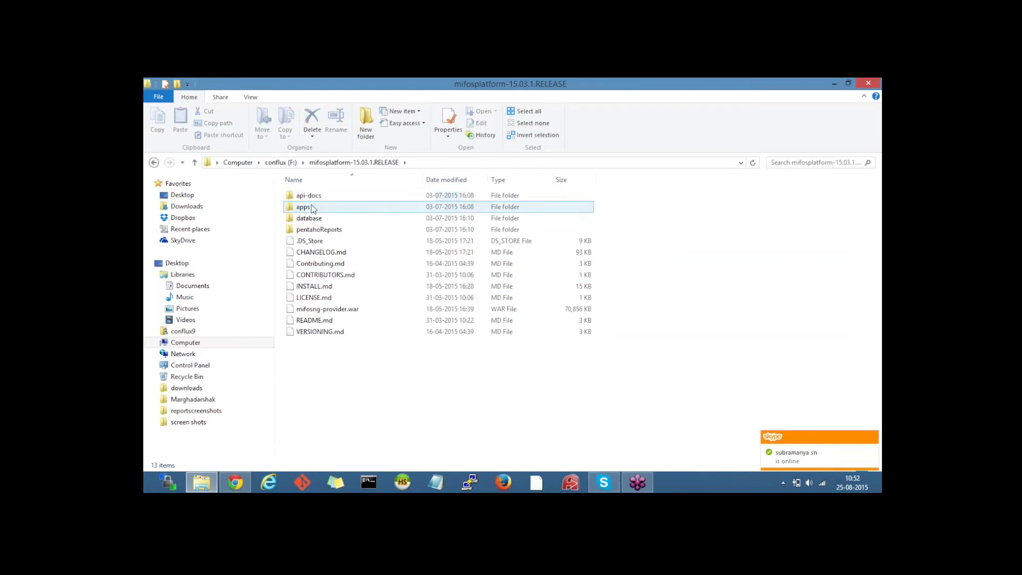
double_click(312, 206)
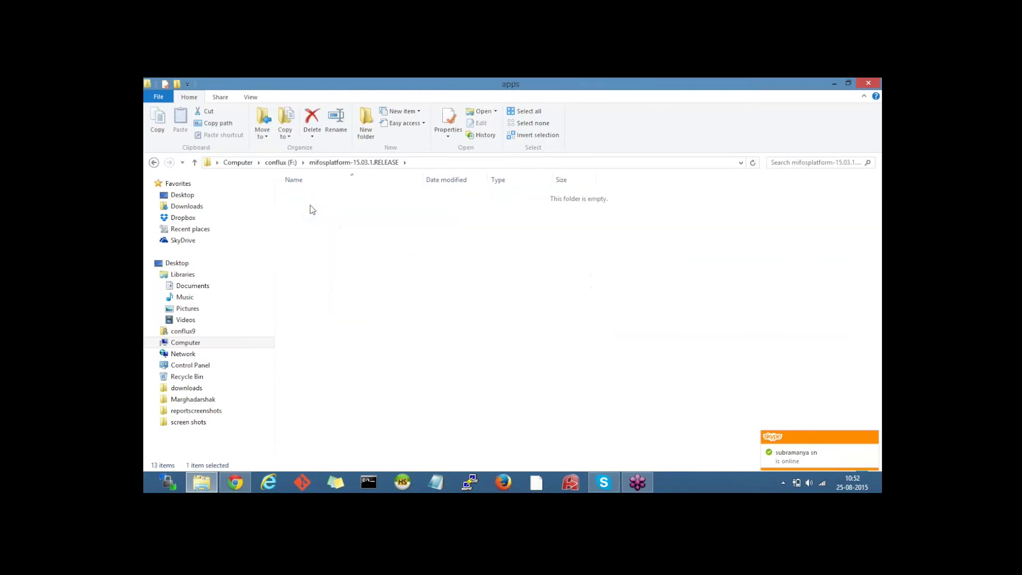
double_click(322, 197)
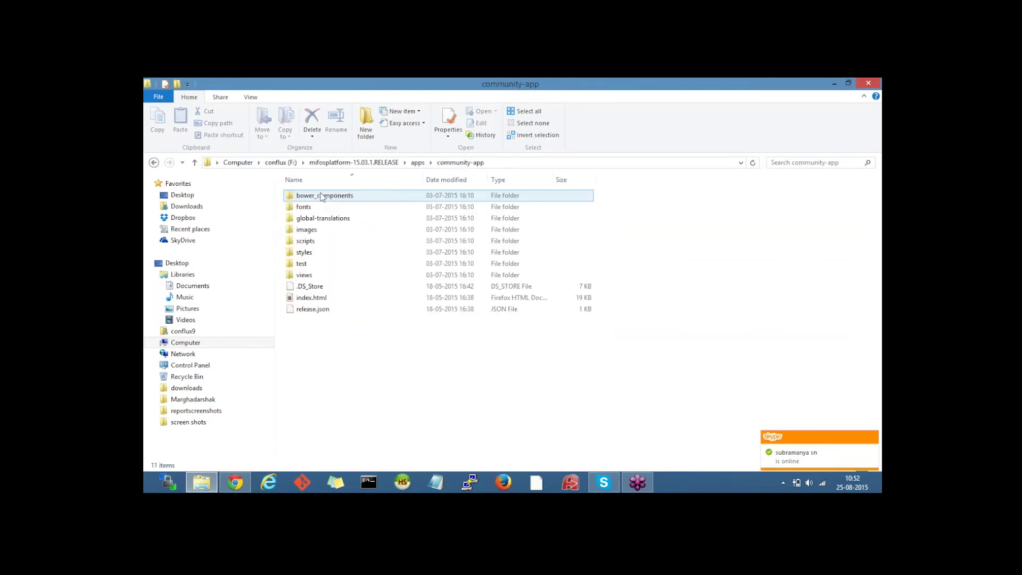
left_click(308, 297)
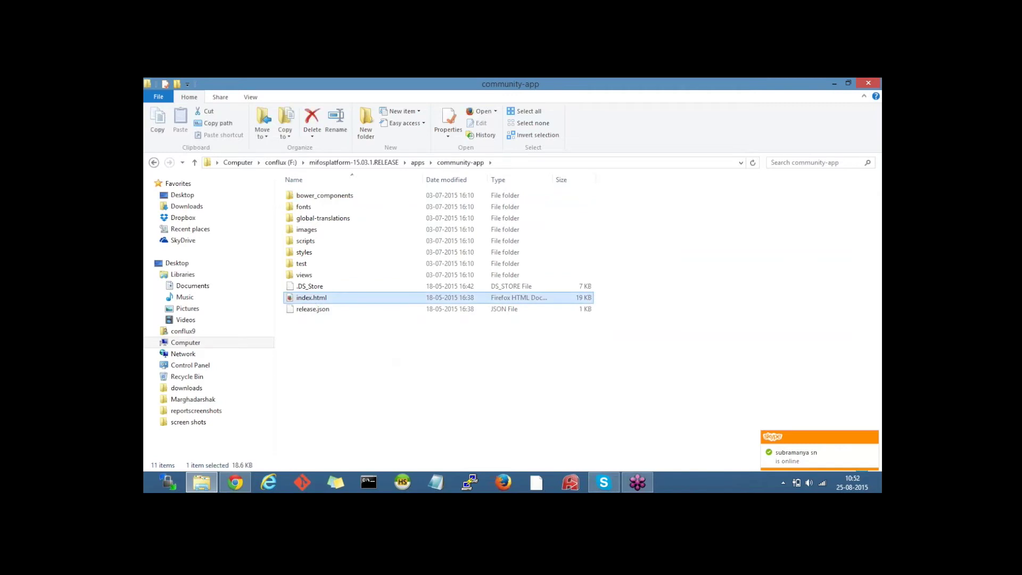
key("Return")
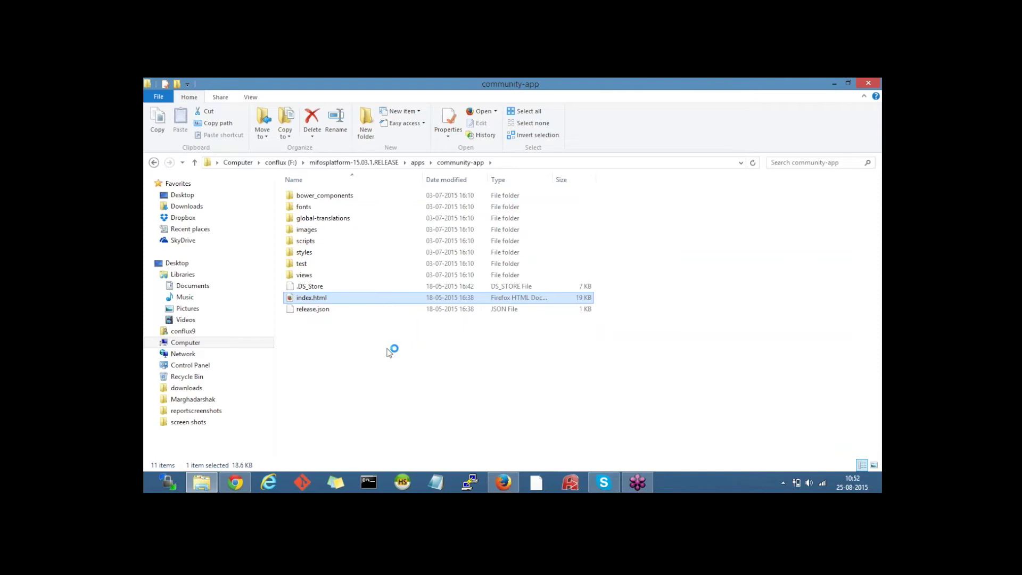
left_click(503, 484)
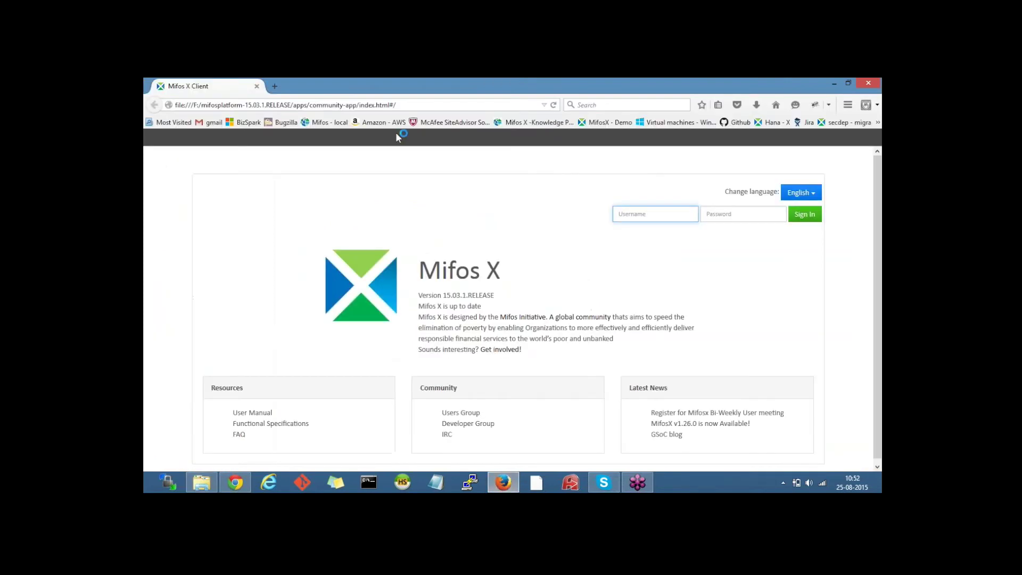
Step: Sign in to Mifos X with the demo username and password
left_click(640, 214)
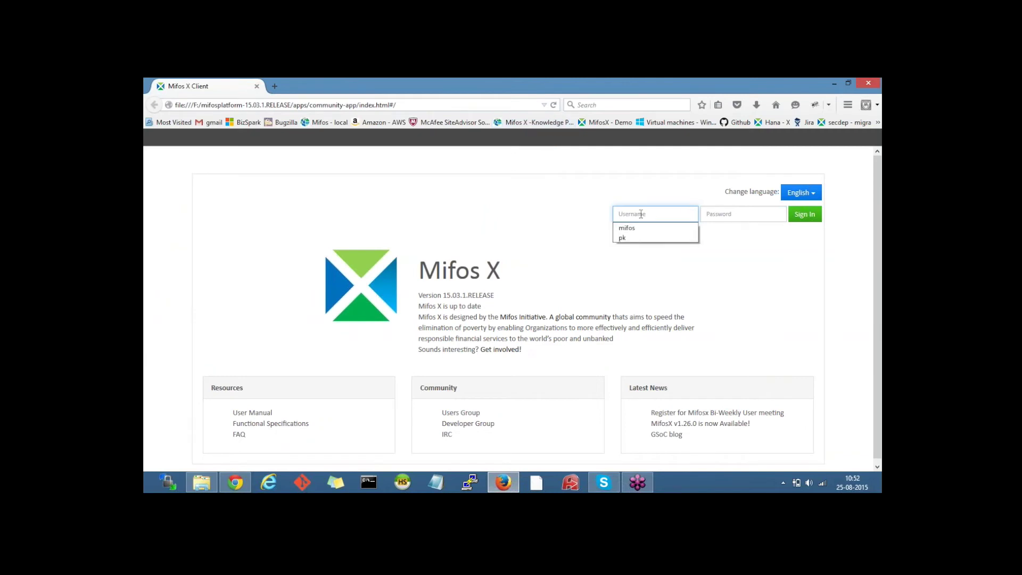
type("mifos")
key("Tab")
type("password")
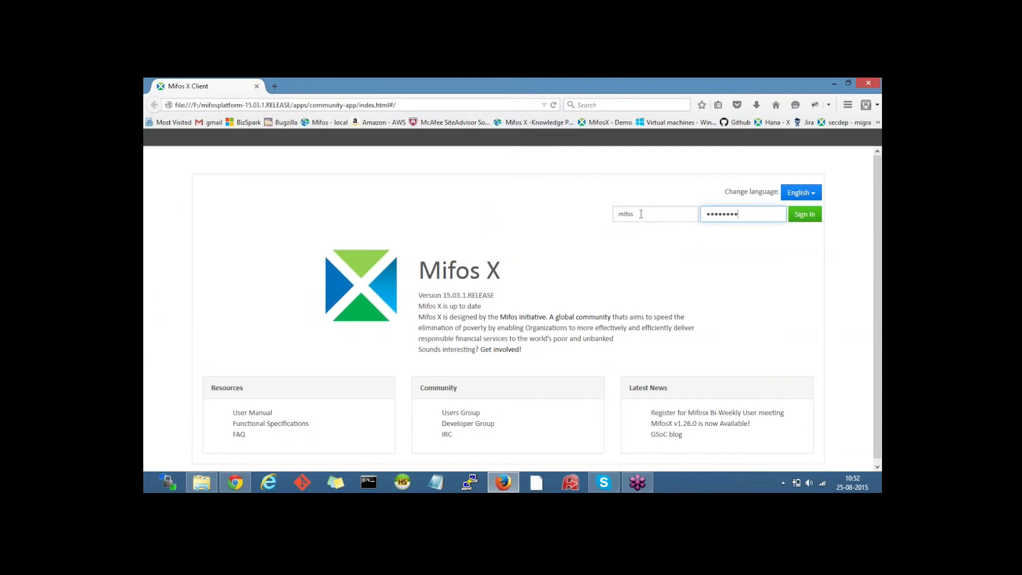
key("BackSpace")
key("BackSpace")
key("BackSpace")
key("BackSpace")
key("BackSpace")
key("BackSpace")
key("BackSpace")
type("password")
key("Return")
Step: Go to Clients > Clients and look over the client list
left_click(294, 162)
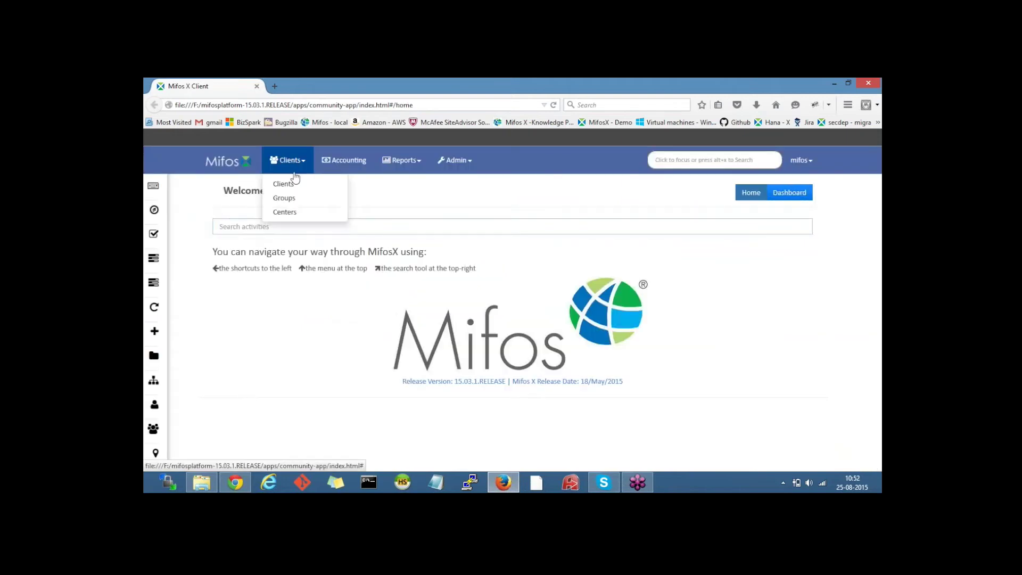
left_click(285, 184)
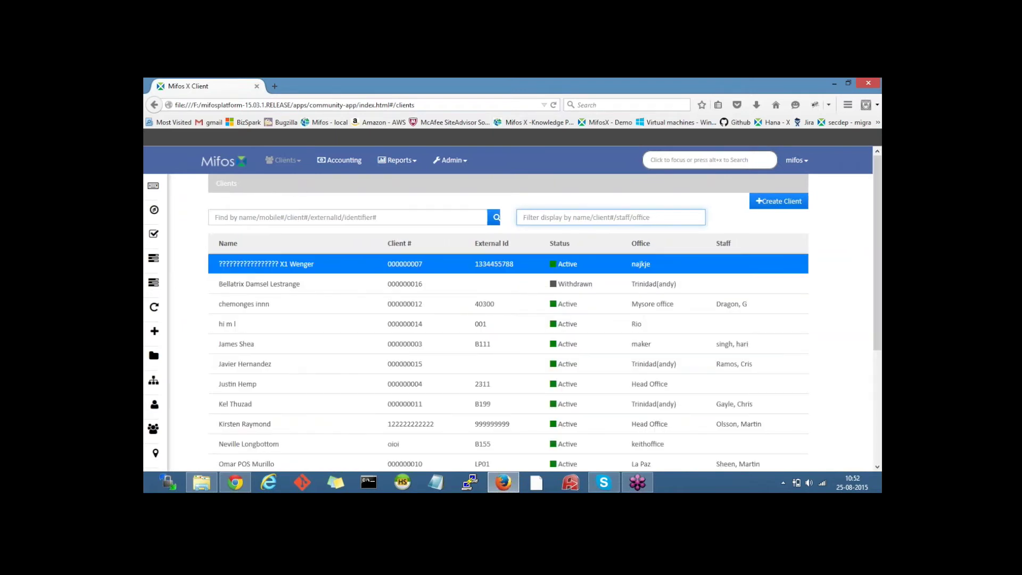
scroll(879, 313, "down", 2)
scroll(878, 313, "up", 2)
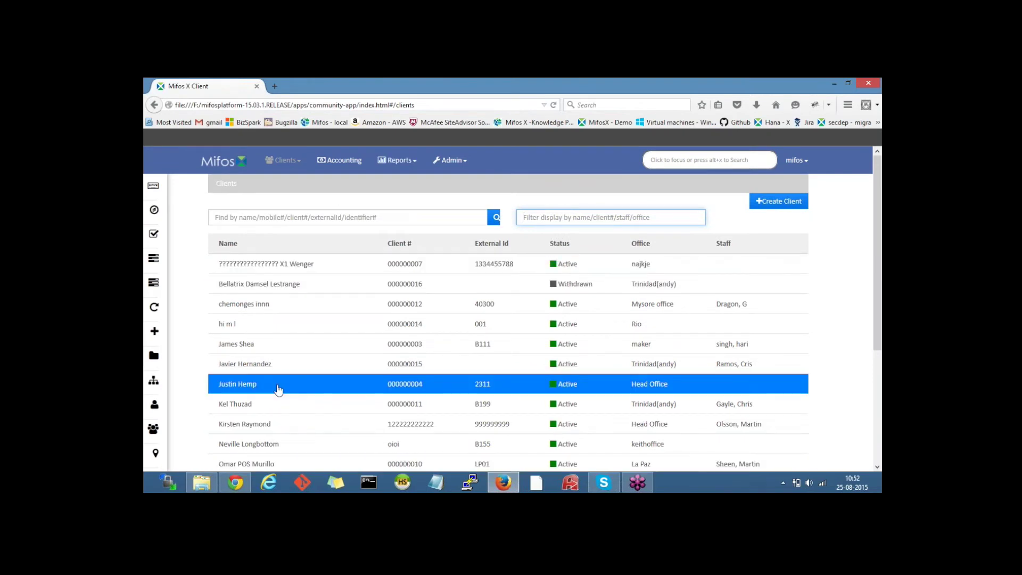
left_click(234, 482)
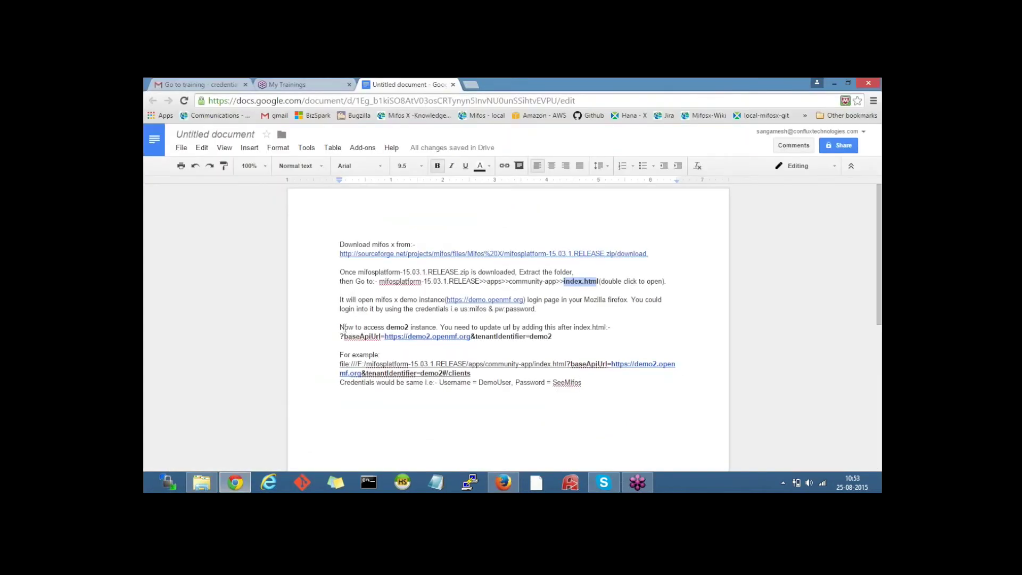
left_click_drag(340, 327, 405, 327)
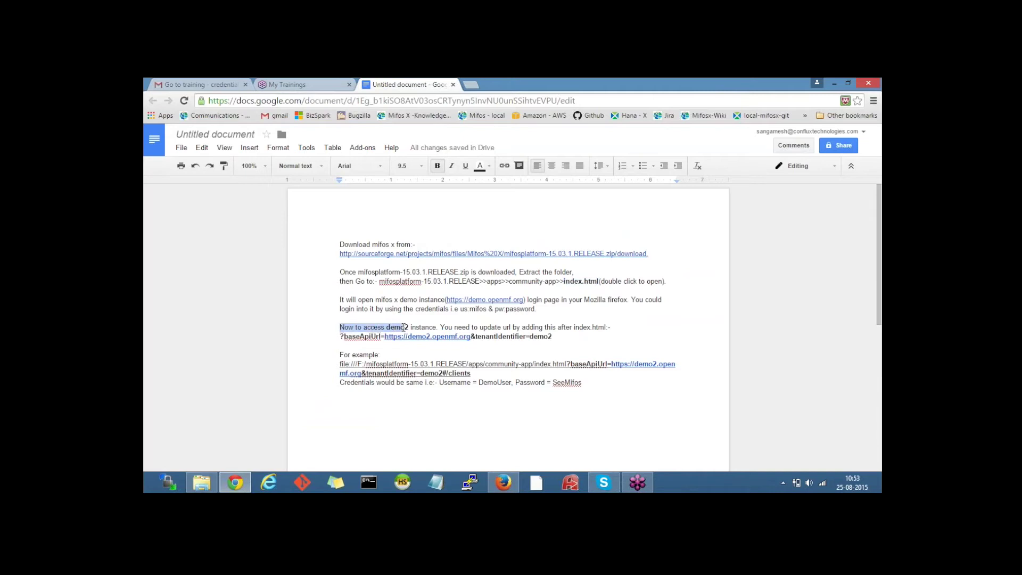
left_click(406, 327)
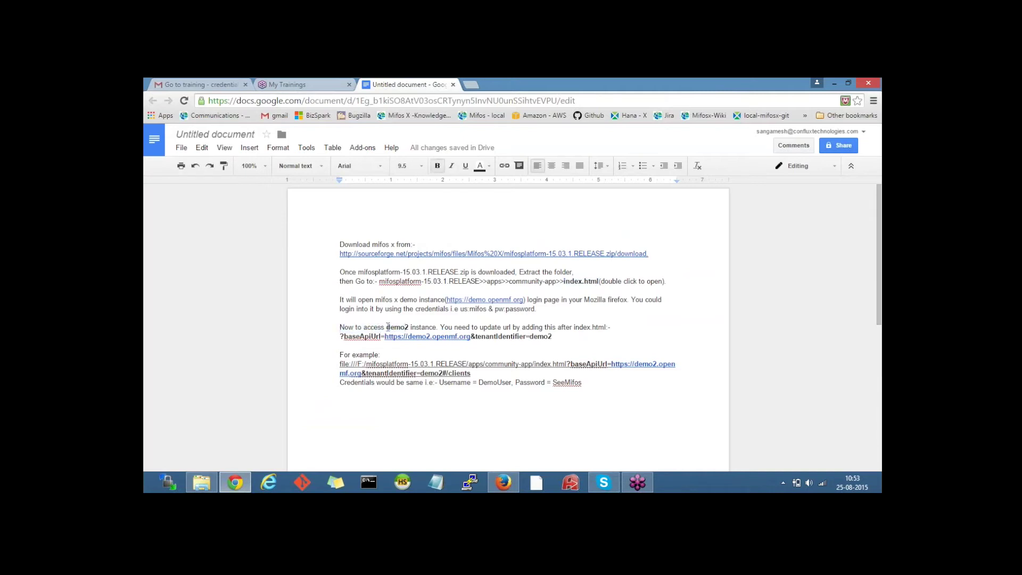
left_click_drag(388, 327, 409, 327)
left_click_drag(341, 337, 558, 339)
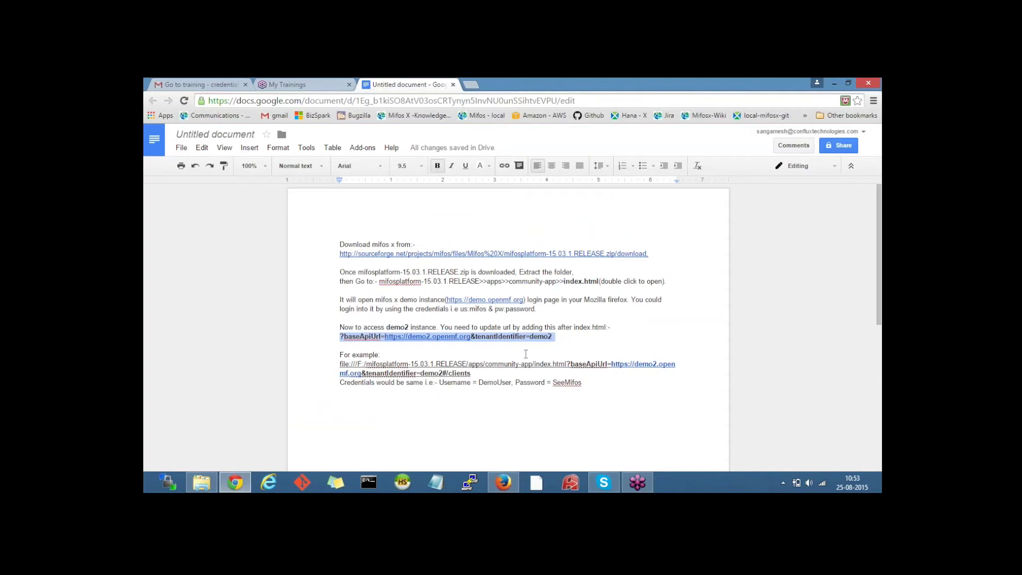
left_click(237, 481)
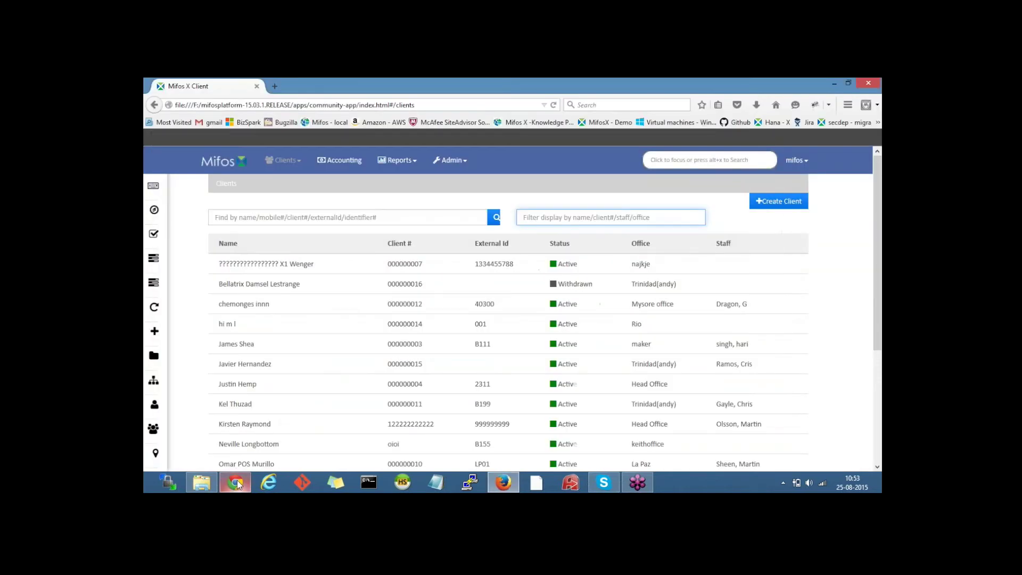
key("ctrl+l")
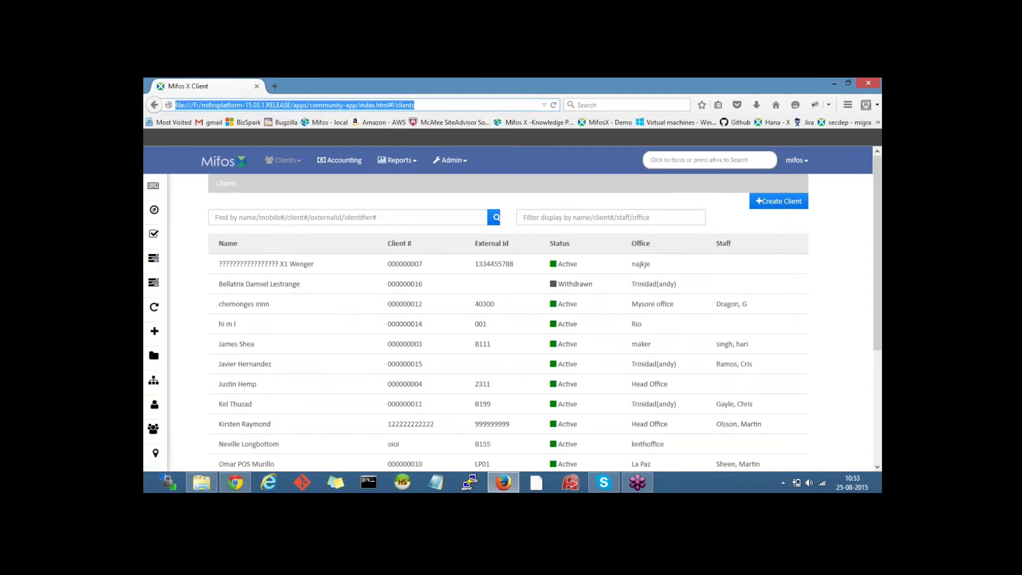
left_click(415, 105)
left_click_drag(414, 105, 390, 105)
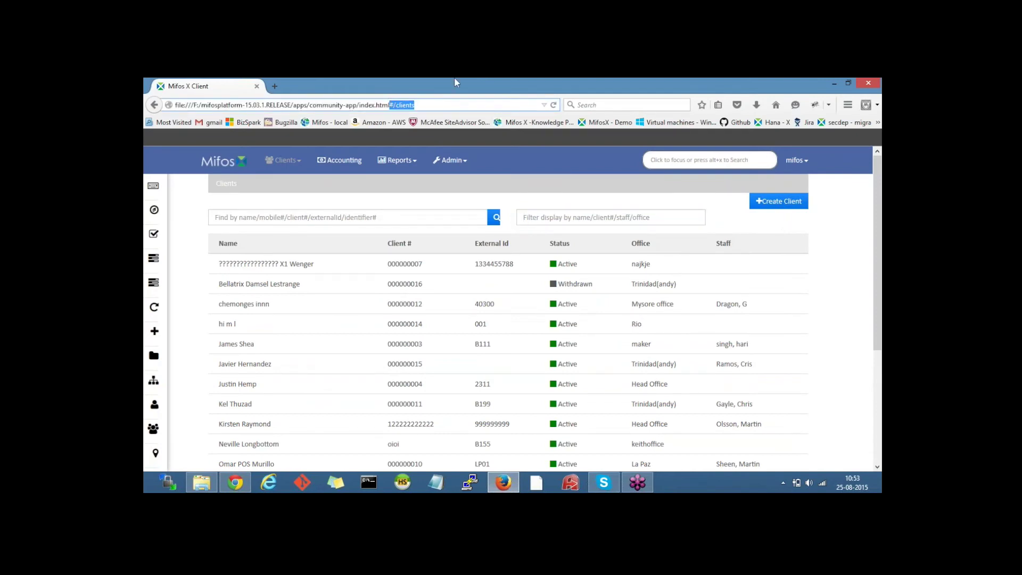
type("?baseApiUrl=https://demo2.openmf.org&tenantIdentifier=demo2")
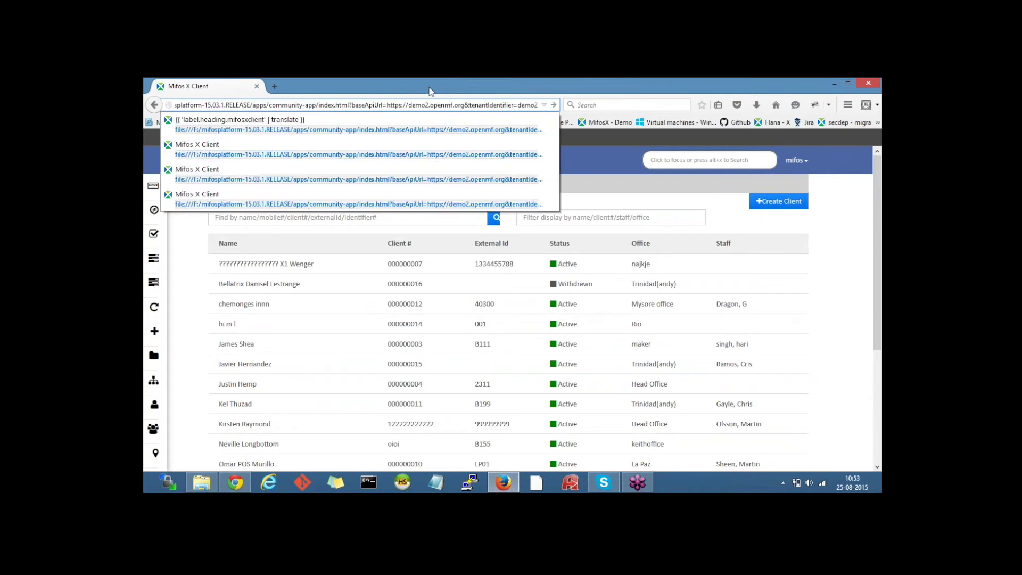
key("Return")
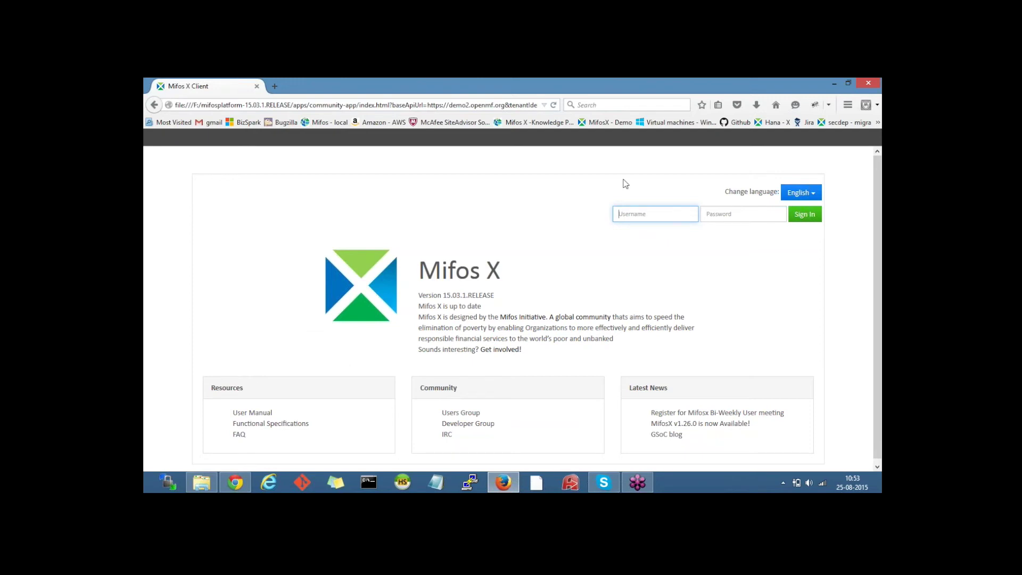
left_click(815, 106)
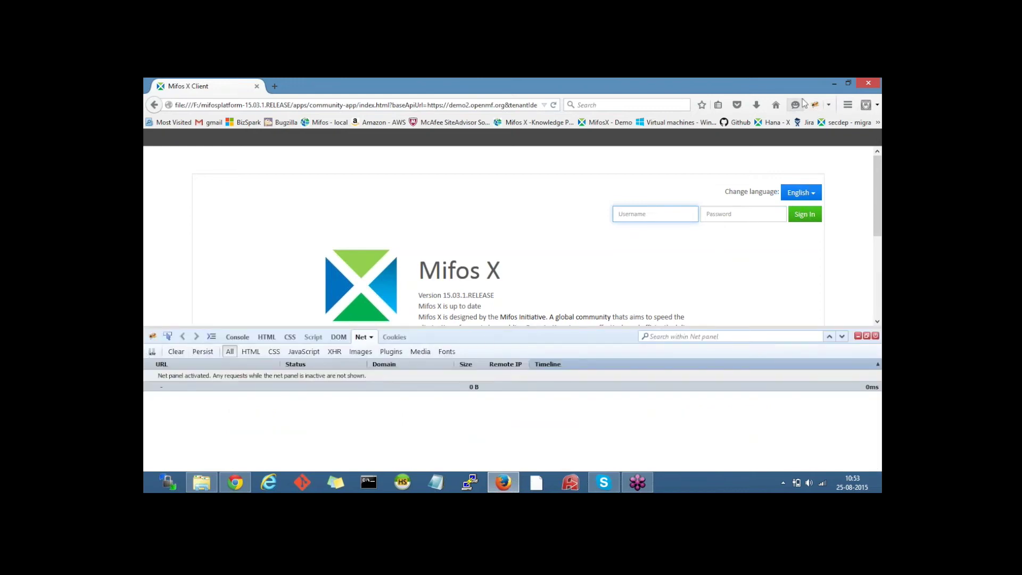
Step: Focus the login Username field and dismiss its autocomplete suggestions
left_click(630, 213)
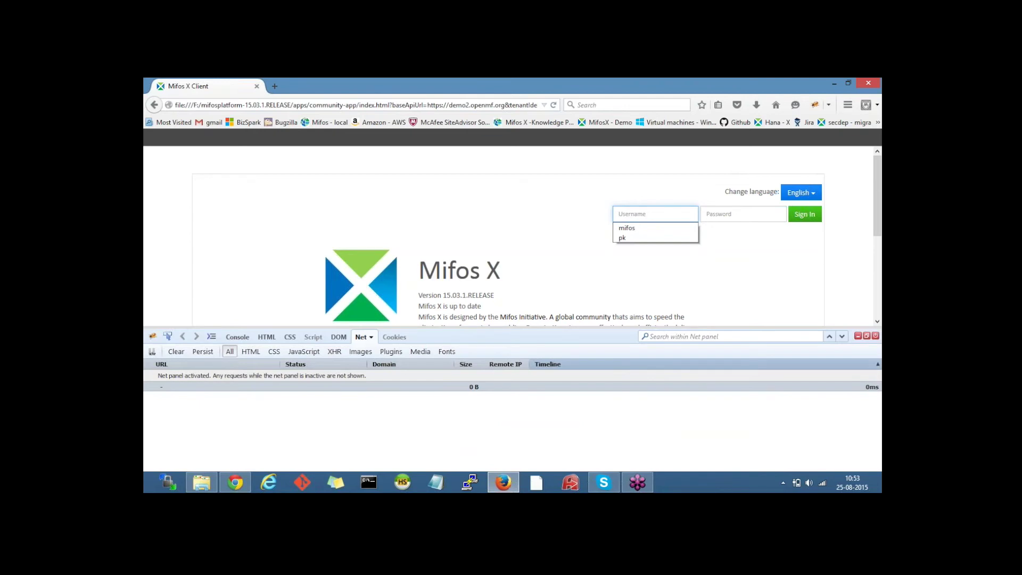
key("Escape")
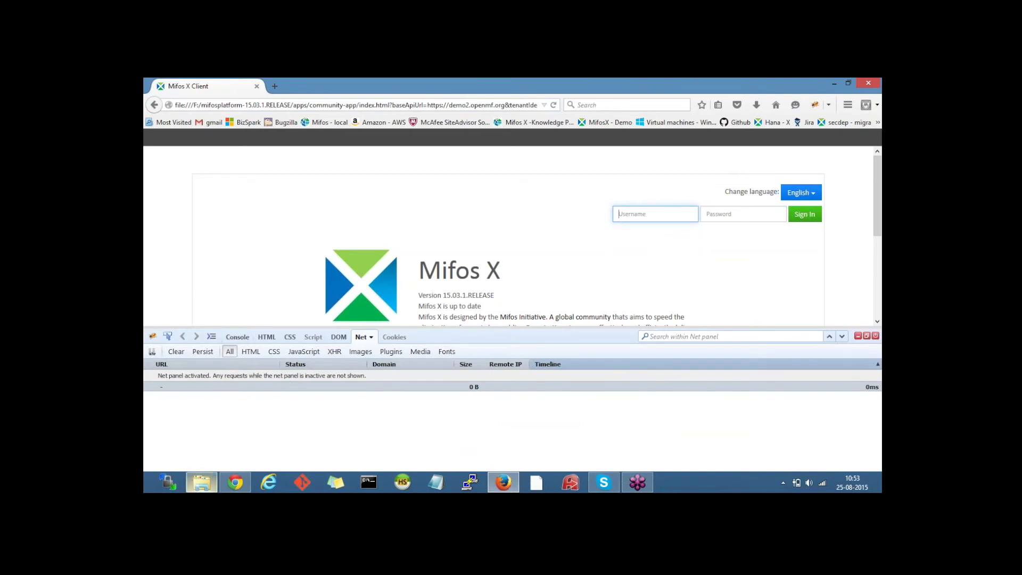
Step: Copy the demo username from the setup notes into the login Username field
left_click(235, 483)
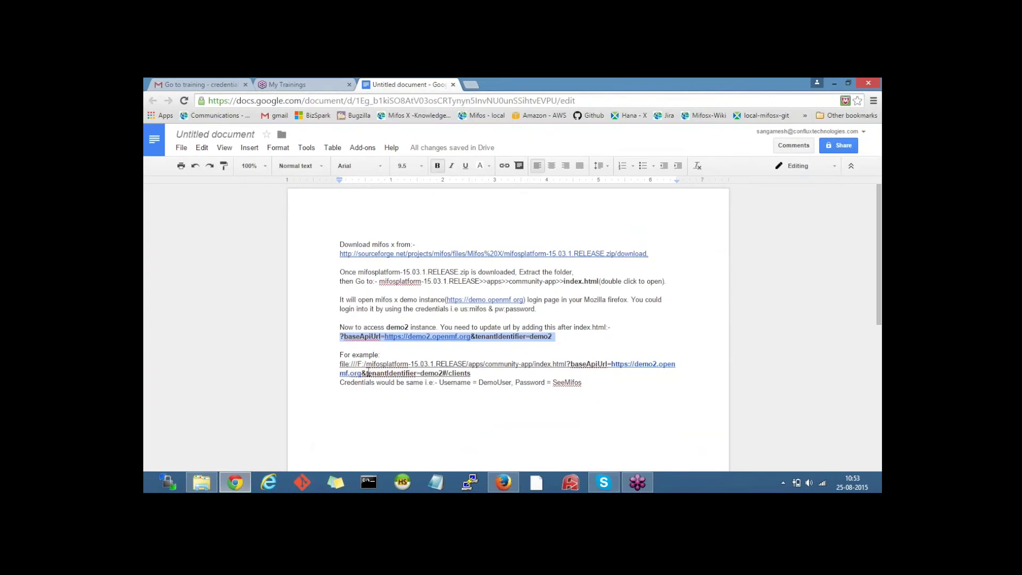
left_click(385, 383)
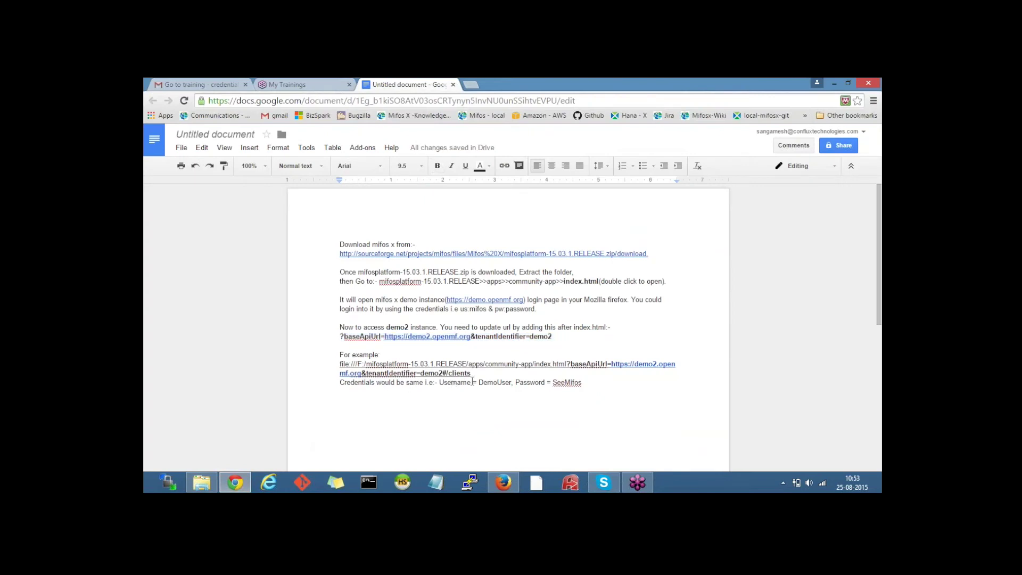
left_click_drag(479, 383, 510, 382)
key("ctrl+c")
key("alt+Tab")
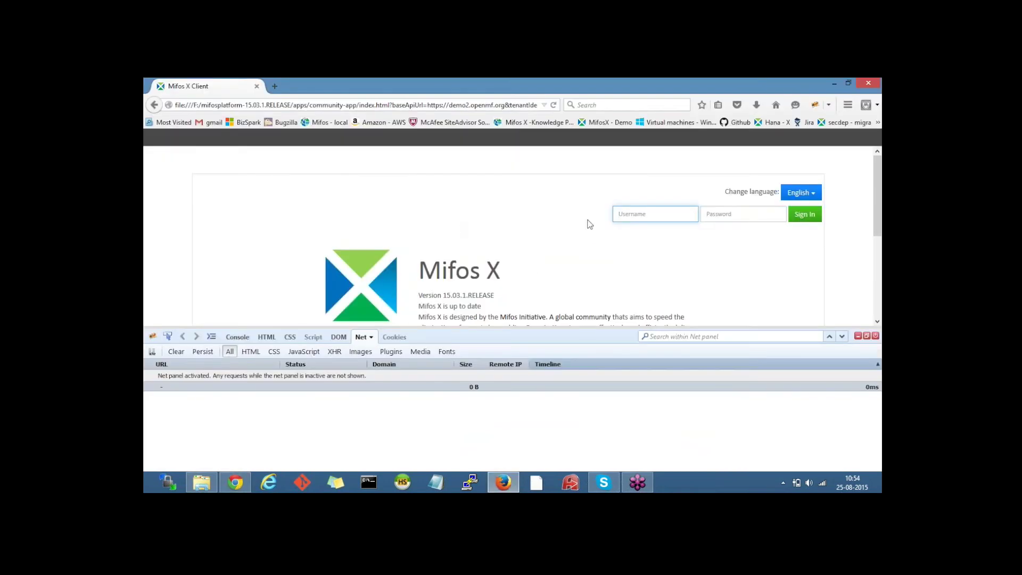
key("ctrl+v")
key("Tab")
Step: Copy the demo password from the setup notes for the login form
left_click(235, 482)
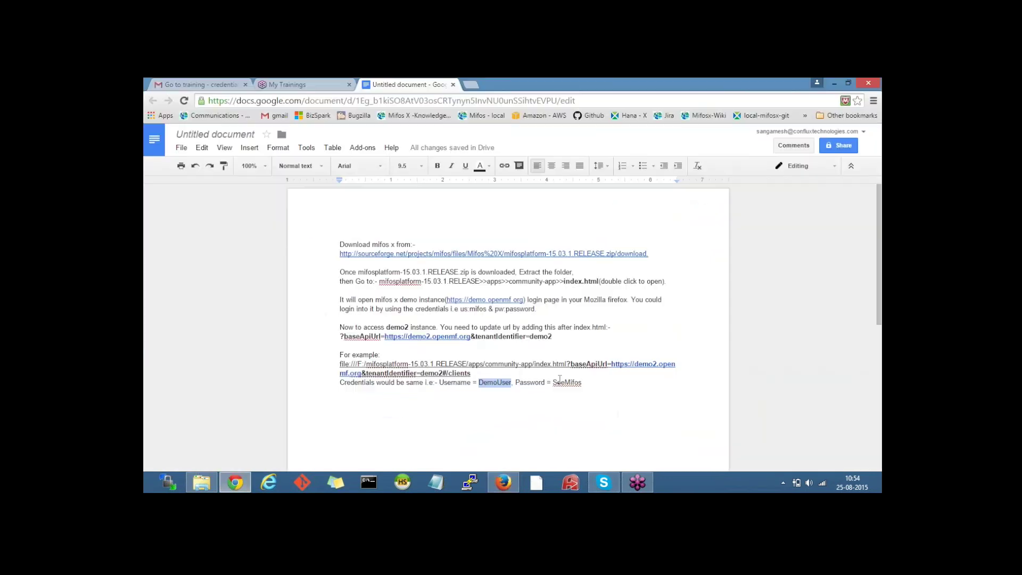
left_click_drag(581, 381, 555, 381)
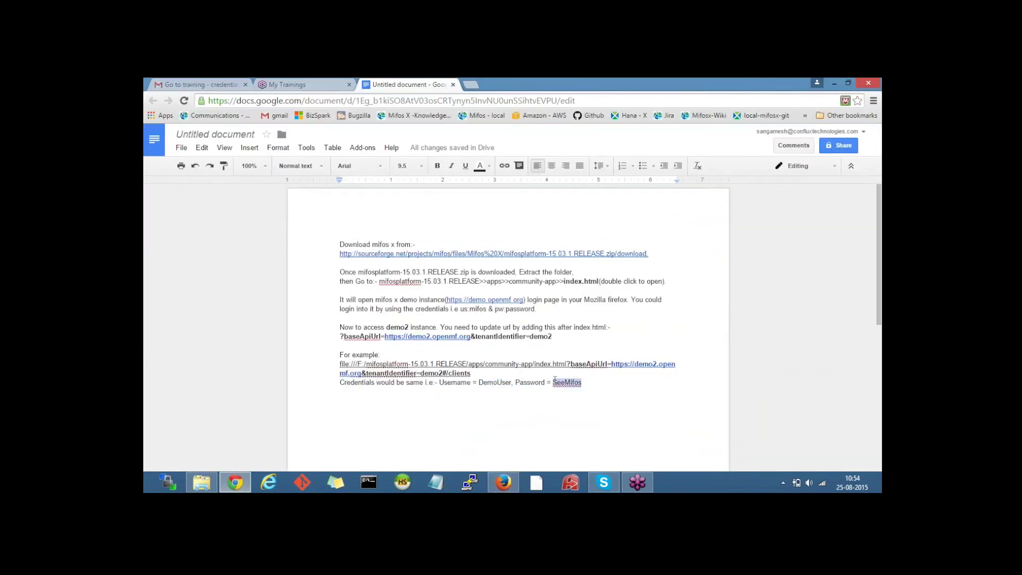
key("ctrl+c")
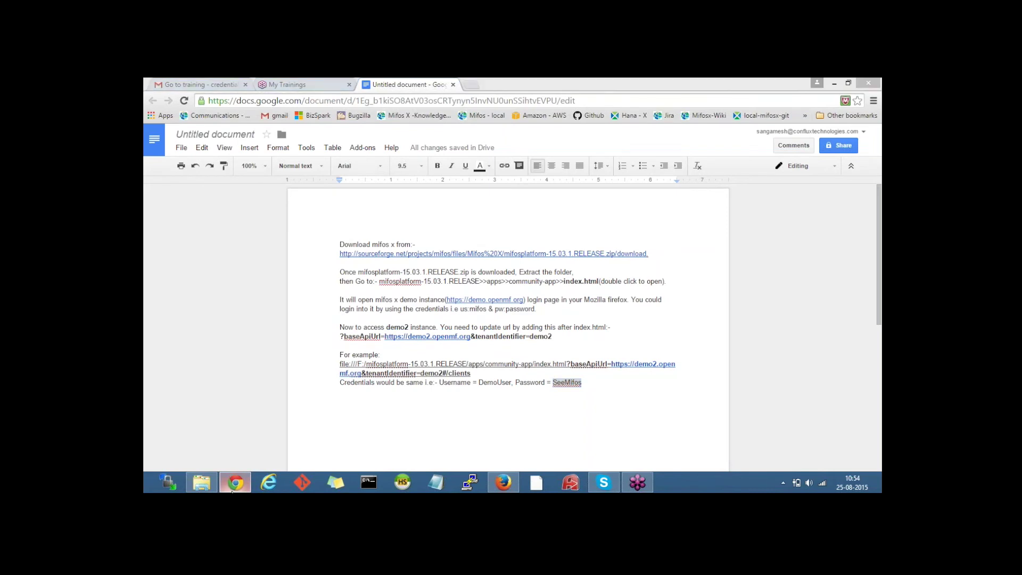
key("alt+Tab")
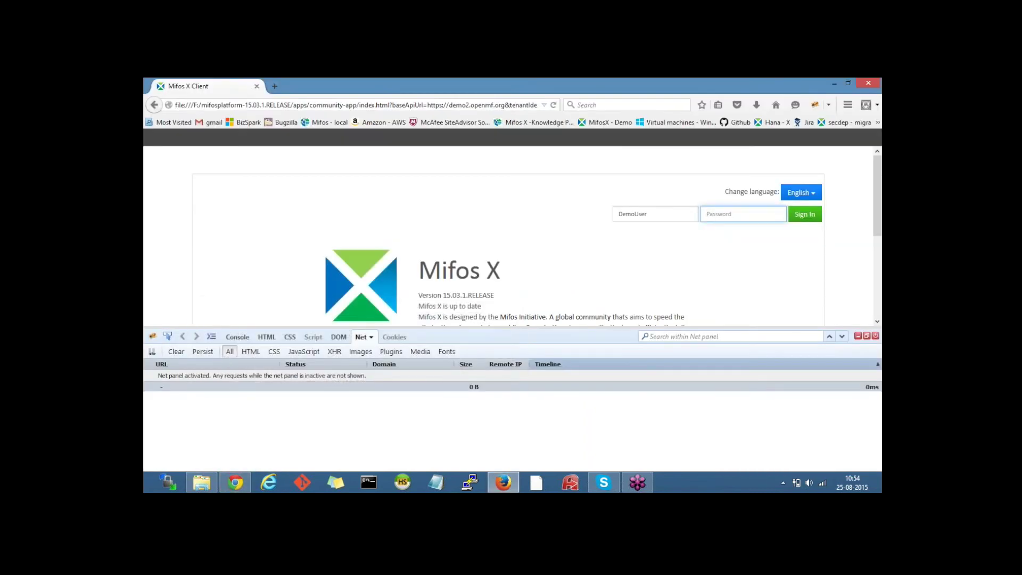
Step: Paste the password, sign in to demo2, and open Clients > Clients
key("ctrl+v")
left_click(802, 215)
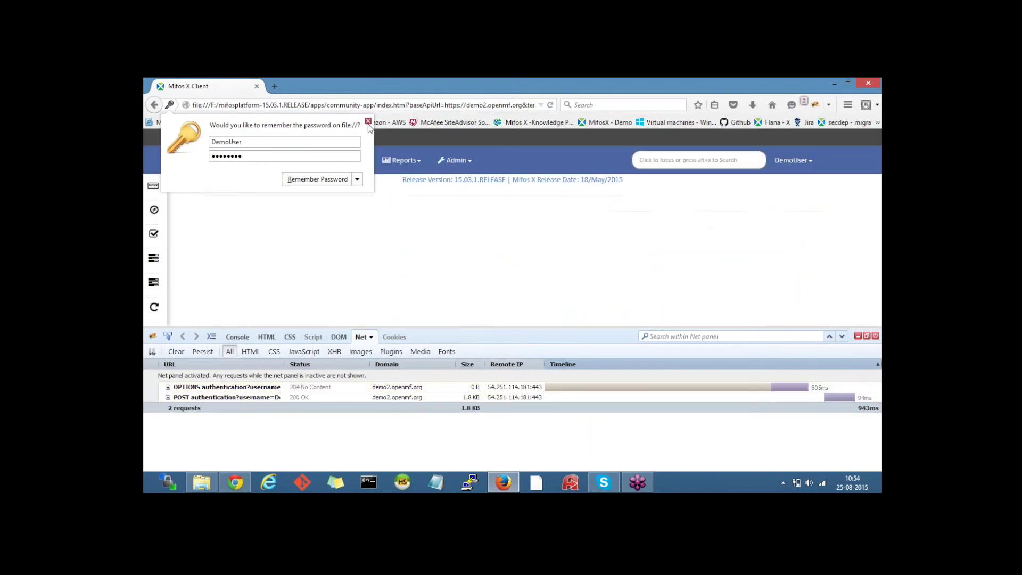
left_click(367, 122)
left_click(288, 160)
left_click(282, 183)
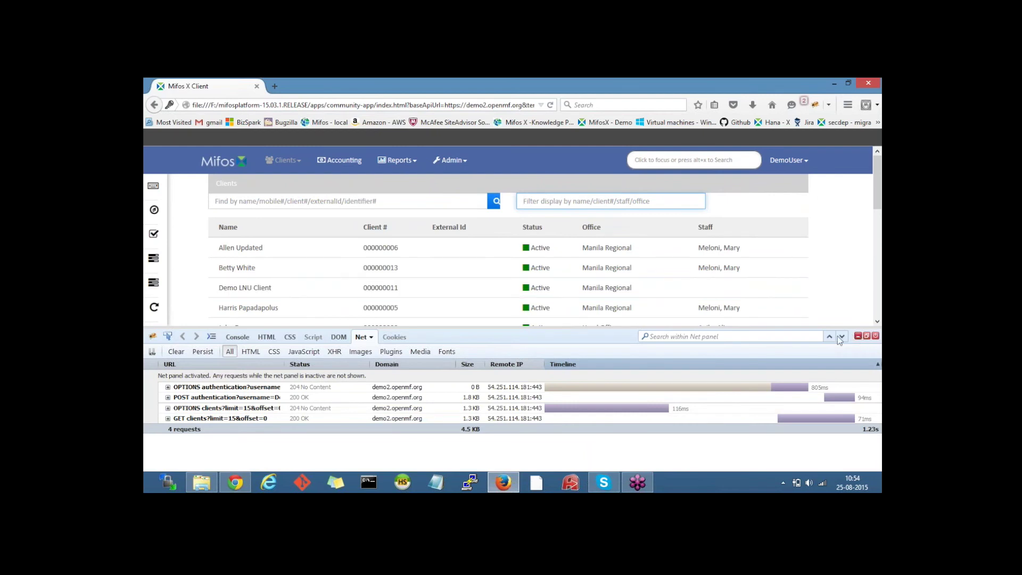
left_click(168, 389)
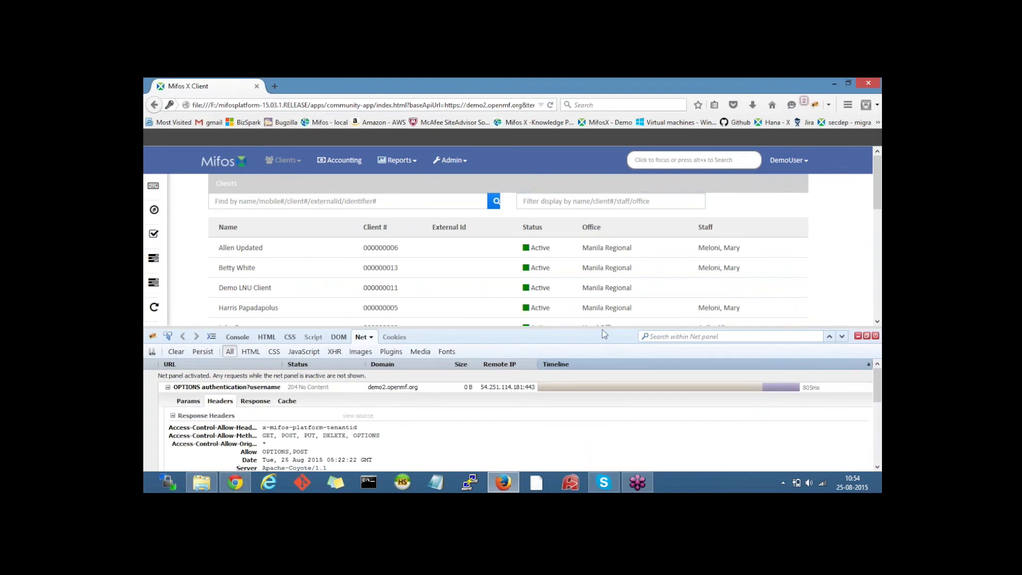
Step: Find the X-Mifos-Platform-TenantId: demo2 header in the POST authentication request, then close Firebug
left_click_drag(603, 327, 610, 156)
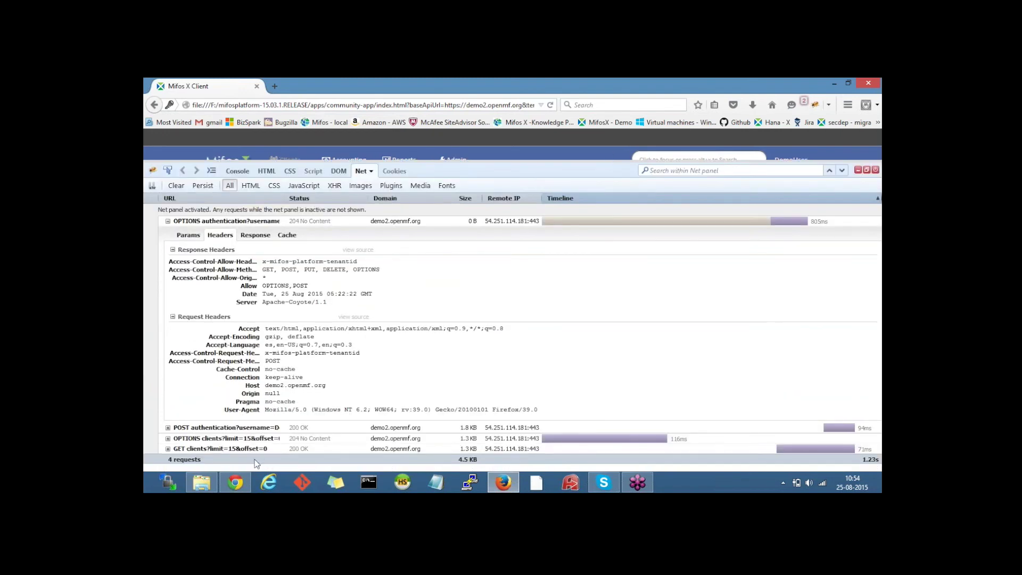
left_click(169, 428)
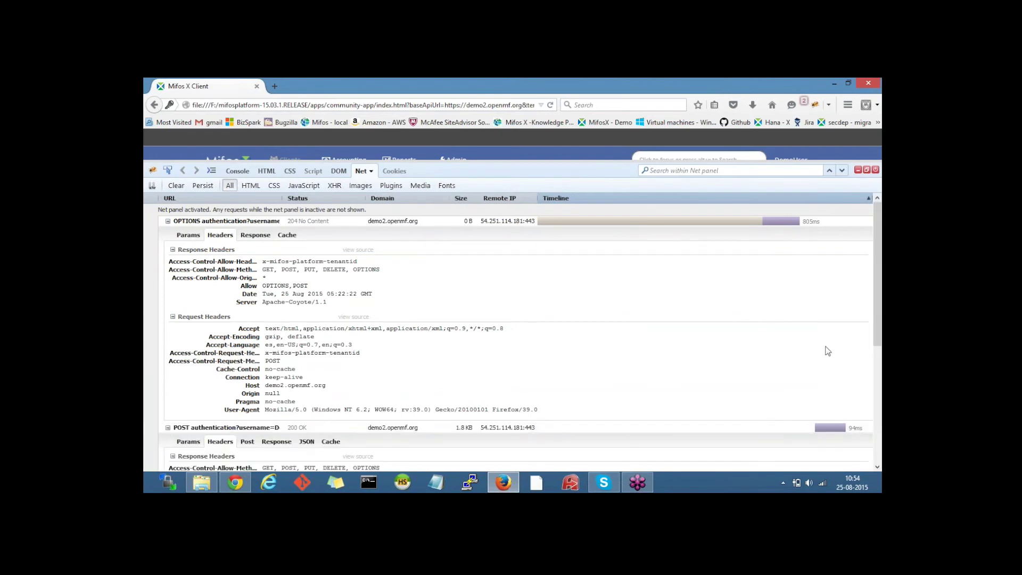
left_click_drag(876, 316, 871, 432)
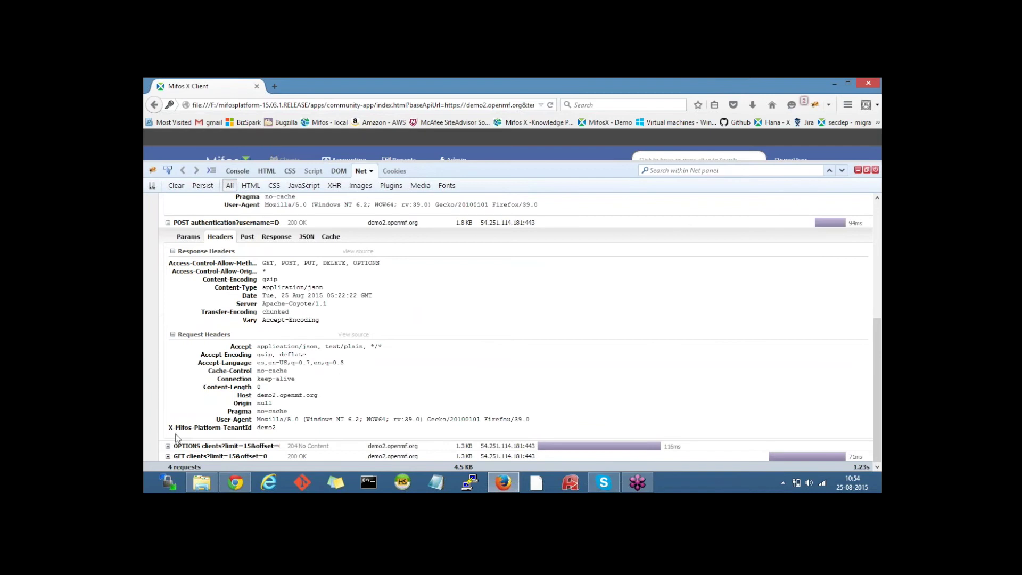
left_click_drag(169, 427, 276, 427)
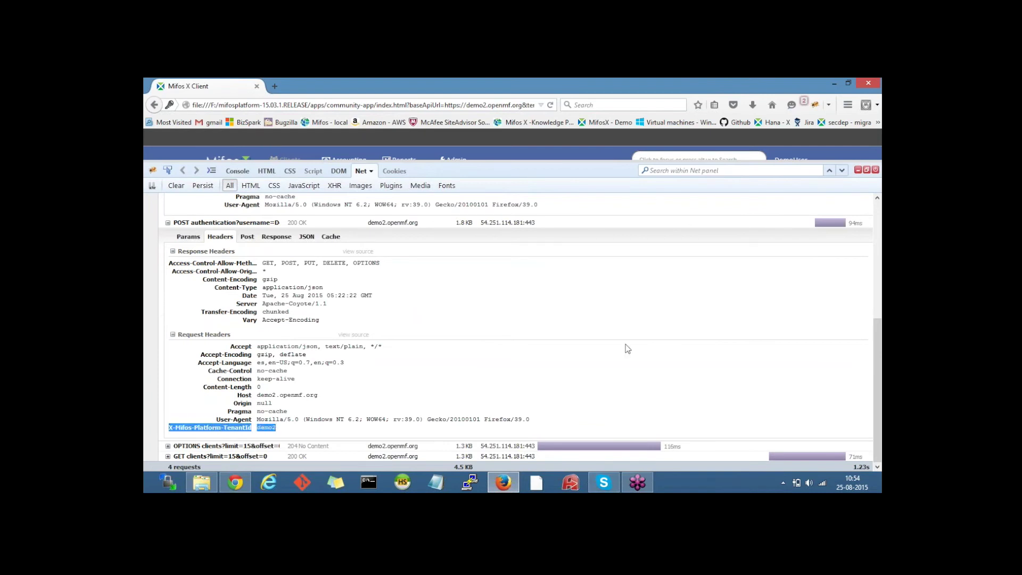
left_click(859, 171)
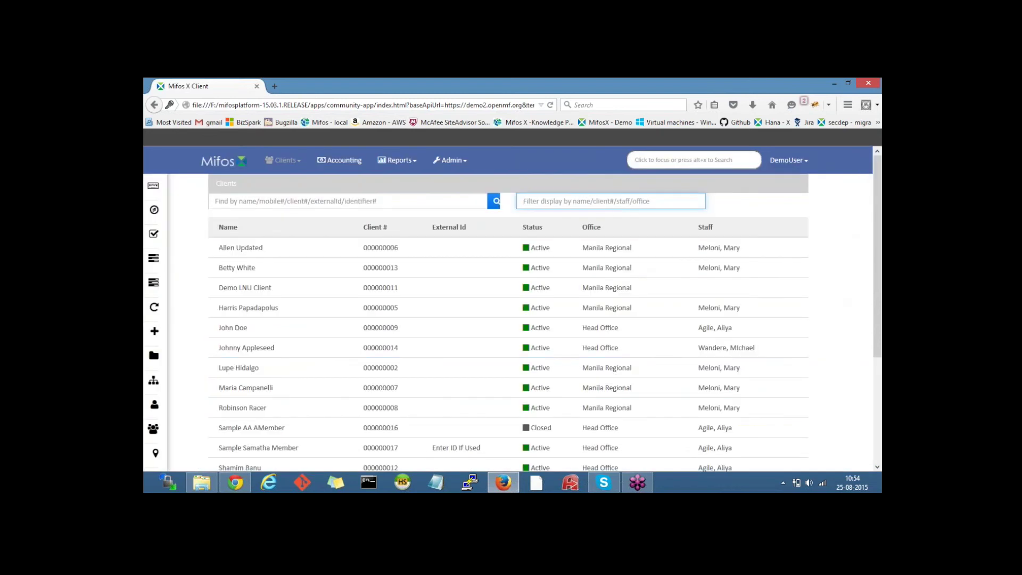
left_click(432, 106)
left_click(482, 101)
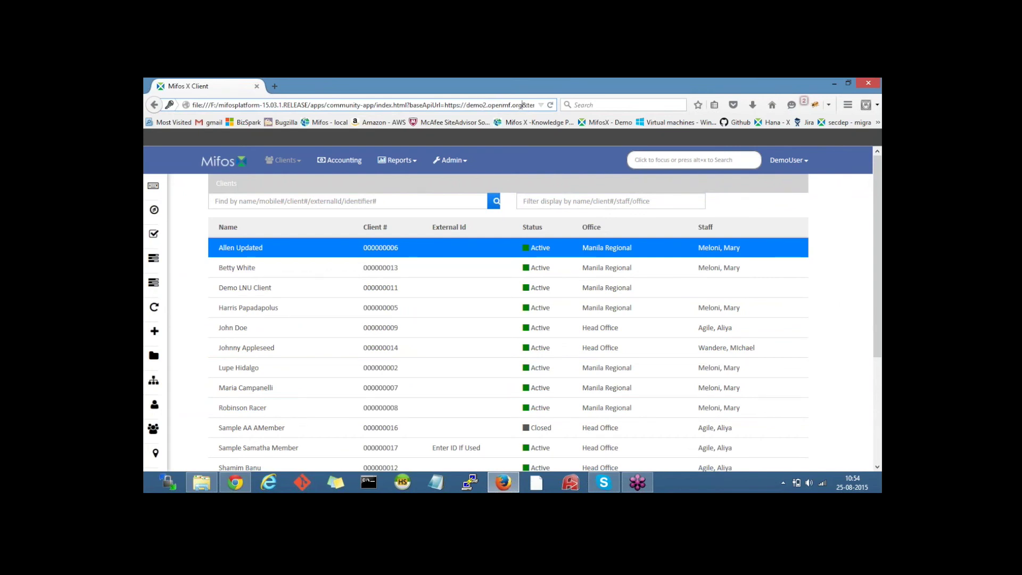
key("Right")
key("Right")
key("Right")
key("Right")
key("Right")
key("Right")
key("Right")
key("Right")
key("Right")
key("Right")
key("Right")
key("Right")
key("Right")
key("Right")
key("Right")
key("Right")
key("Right")
key("Right")
key("Right")
key("Right")
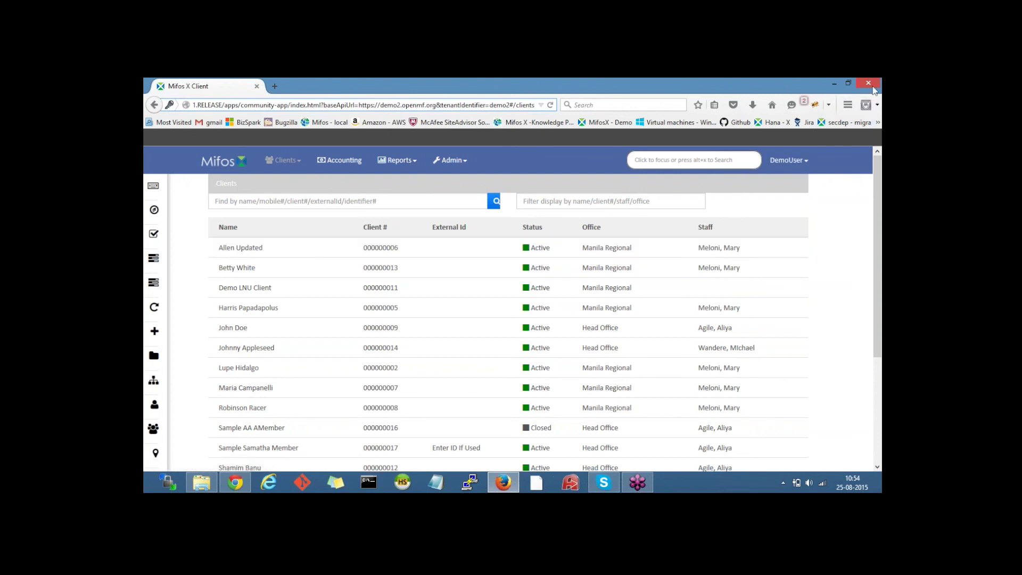
left_click(866, 105)
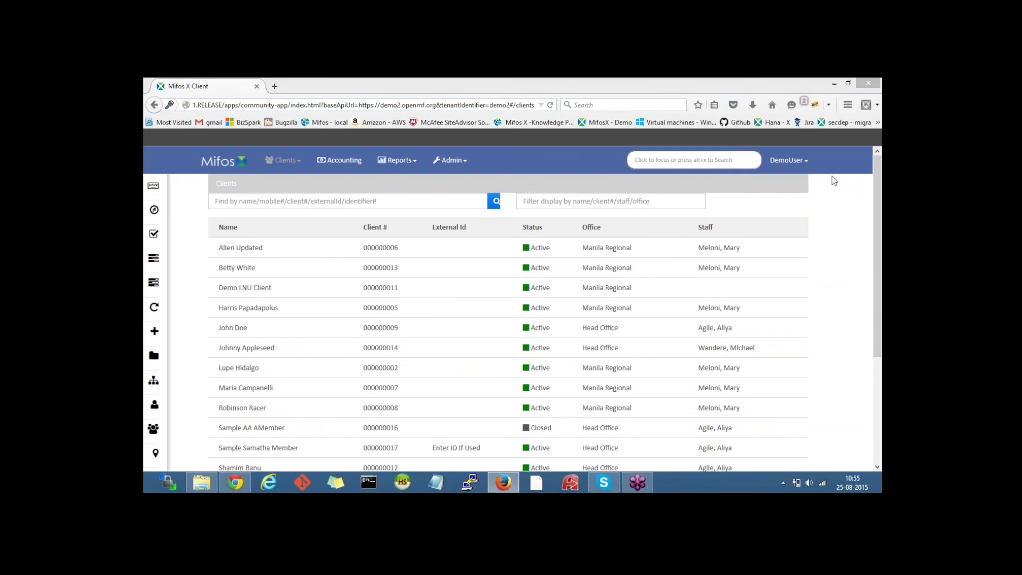